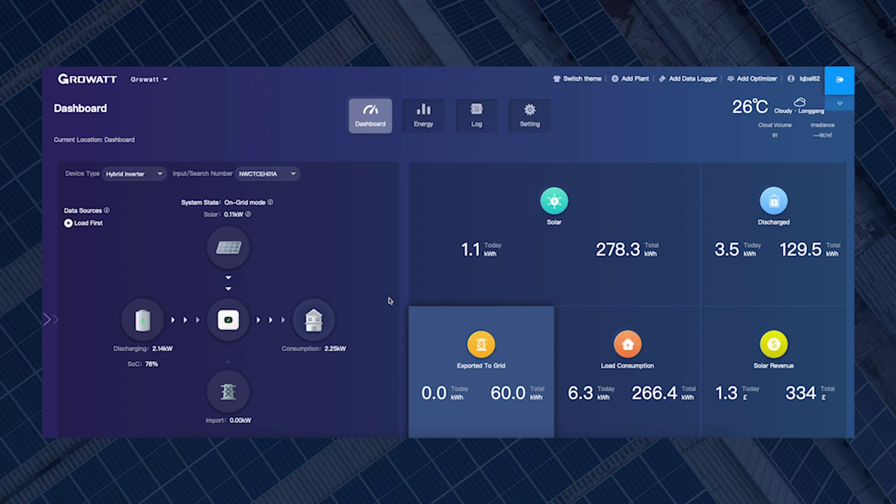
# - Scroll down to My Photovoltaic Devices and bring up the inverter card's Setting disclaimer
pyautogui.scroll(-2, 354, 255)
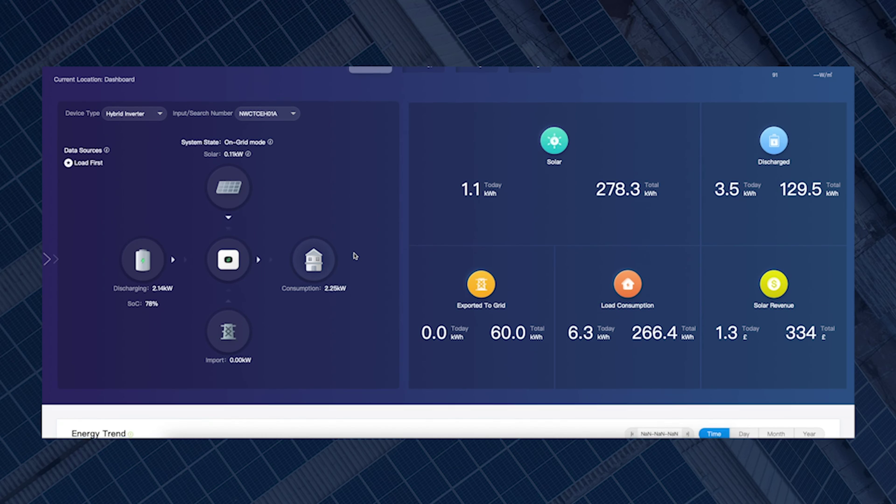
pyautogui.scroll(-4, 354, 256)
pyautogui.scroll(-10, 354, 256)
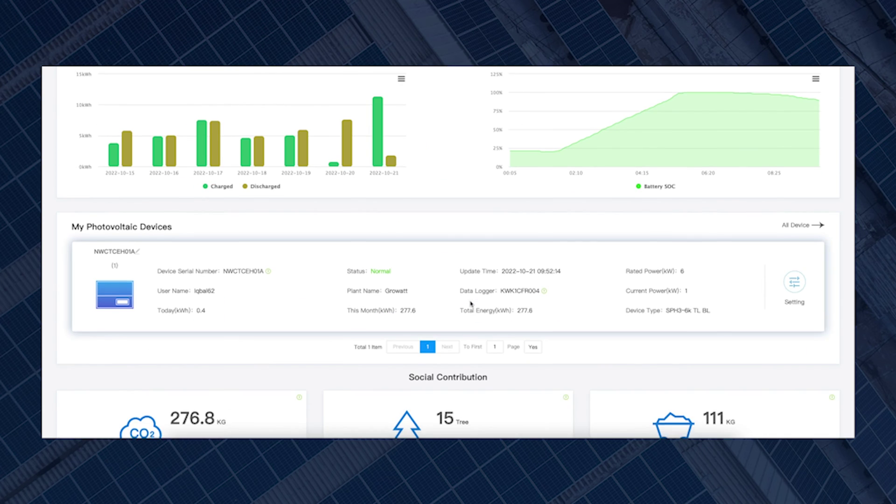
pyautogui.scroll(-1, 470, 304)
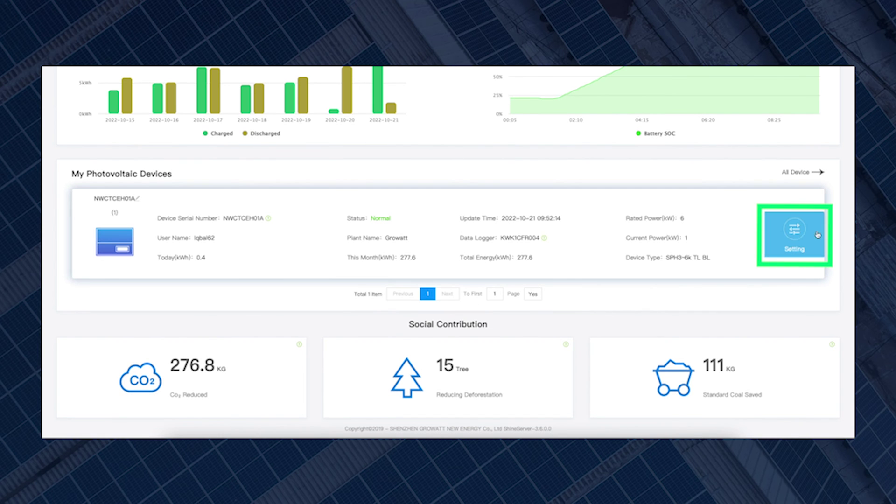
pyautogui.click(799, 240)
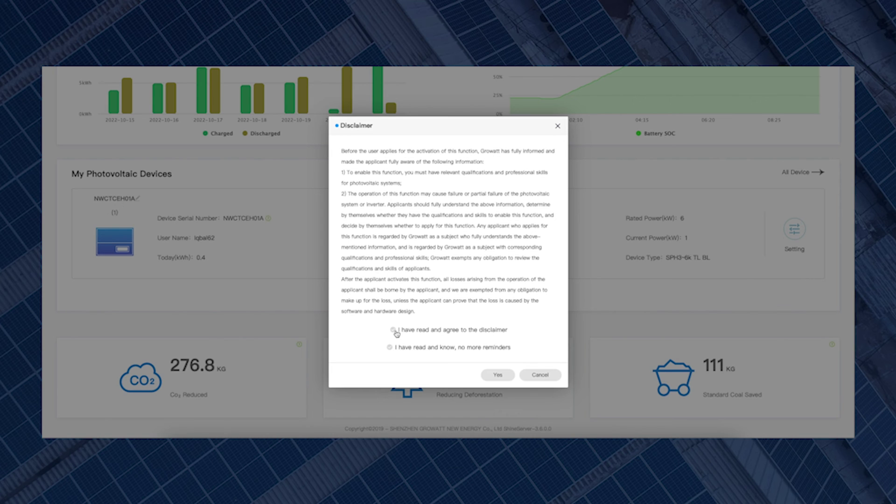
# - Agree to the inverter setting disclaimer and confirm with Yes
pyautogui.click(396, 332)
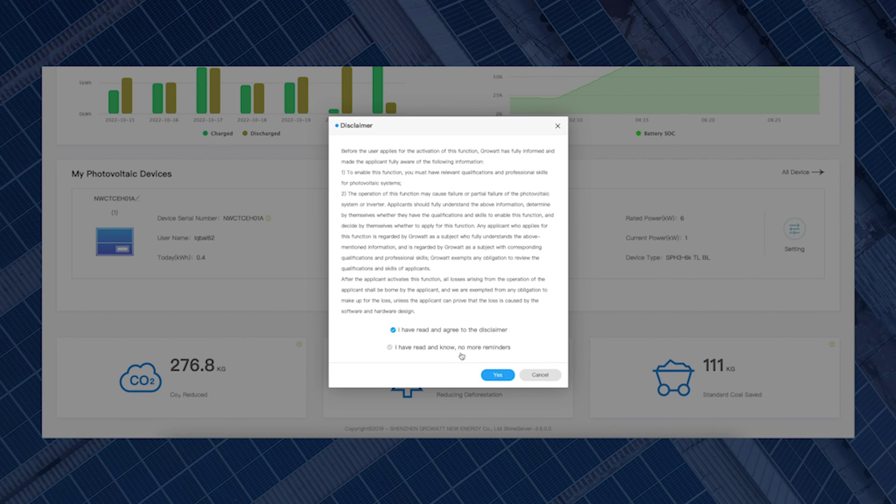
pyautogui.click(498, 375)
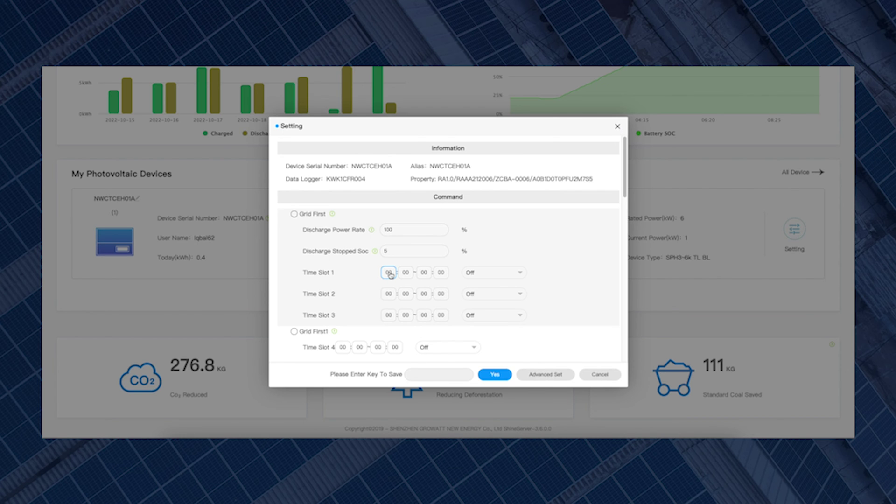
pyautogui.scroll(-3, 391, 275)
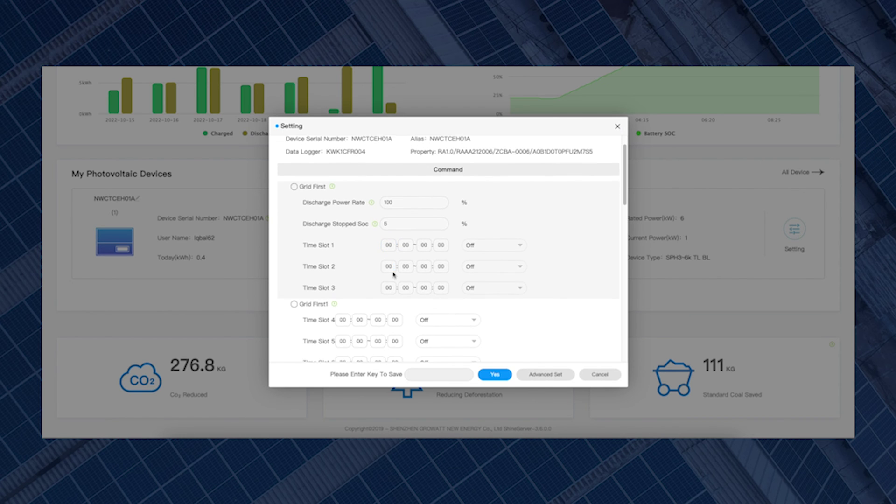
pyautogui.scroll(-3, 396, 277)
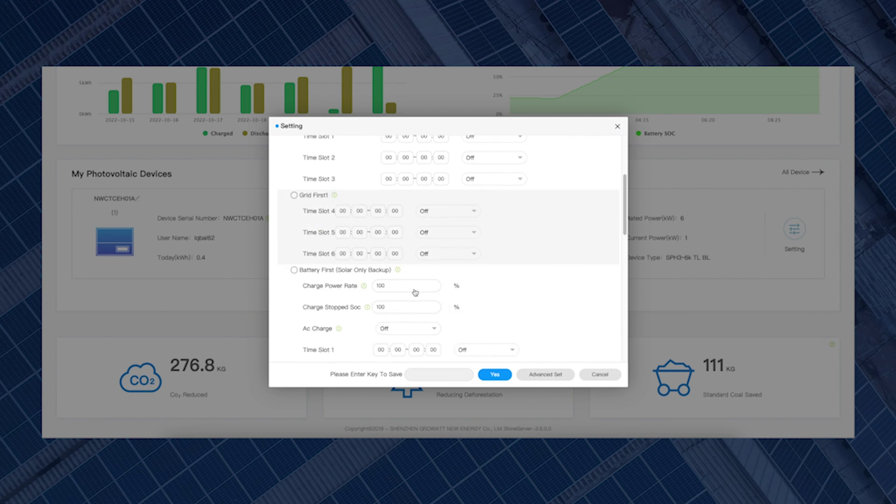
pyautogui.click(377, 277)
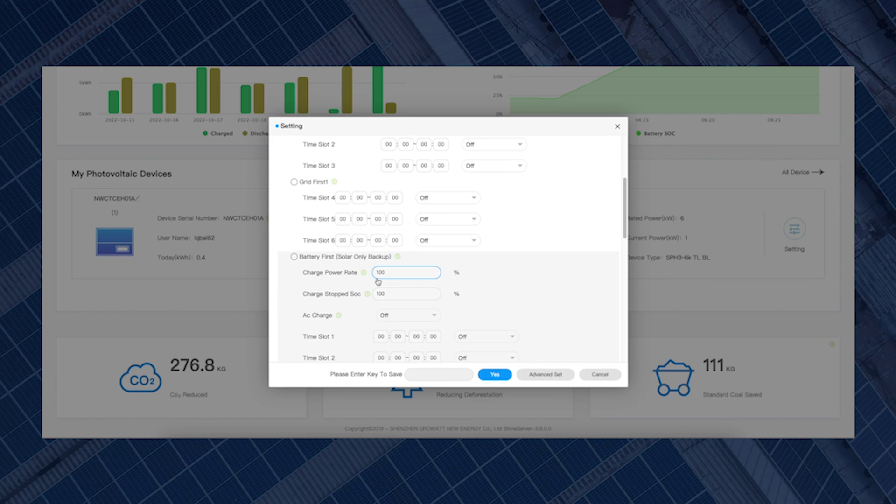
pyautogui.click(381, 295)
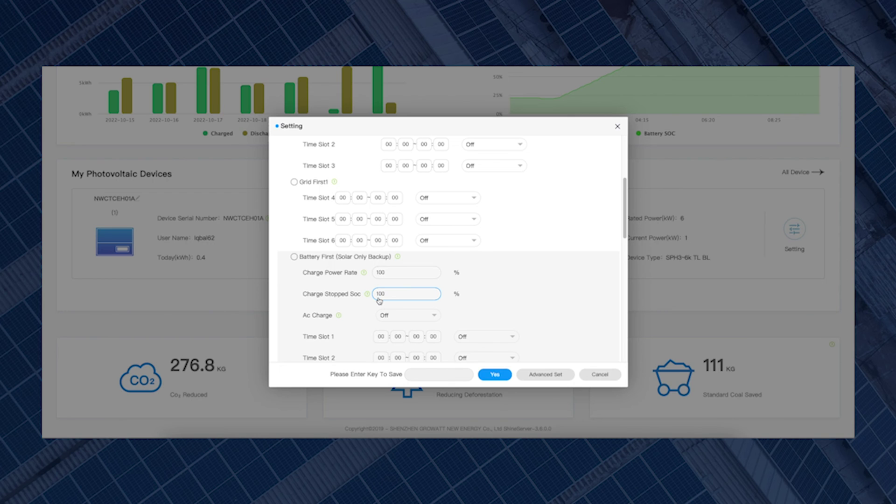
pyautogui.click(384, 326)
# - Set Battery First Ac Charge to On and Time Slot 1's start time to 00:30
pyautogui.click(427, 317)
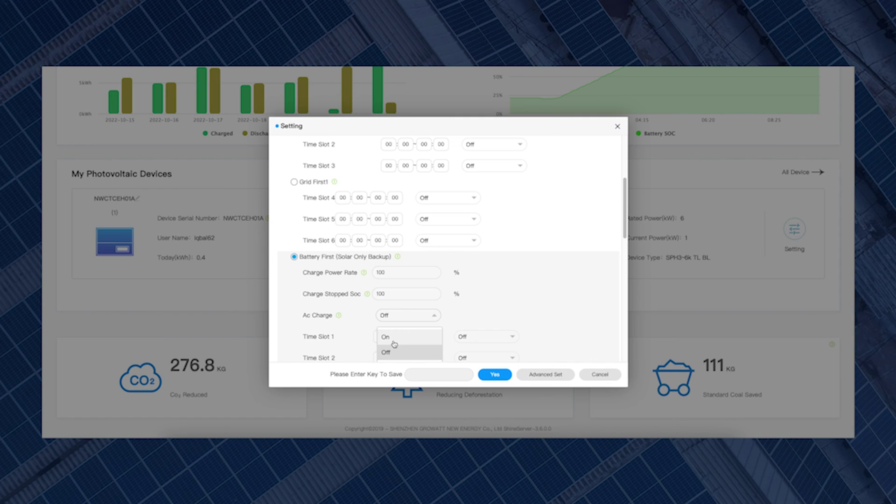
pyautogui.click(394, 340)
pyautogui.scroll(-1, 459, 316)
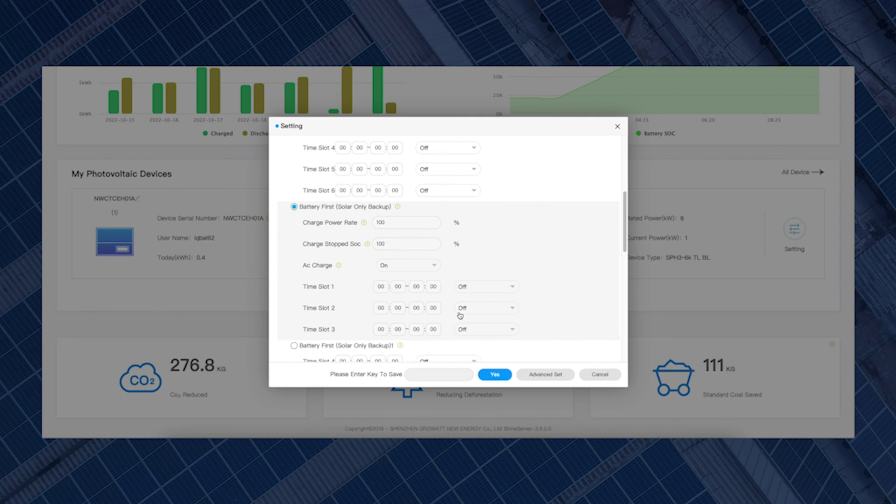
pyautogui.click(384, 289)
pyautogui.doubleClick(383, 288)
pyautogui.write('00')
pyautogui.click(395, 288)
pyautogui.press('BackSpace')
pyautogui.press('BackSpace')
pyautogui.write('30')
# - Set Time Slot 1's end time to 04:30
pyautogui.click(416, 286)
pyautogui.press('BackSpace')
pyautogui.write('4')
pyautogui.click(433, 287)
pyautogui.press('BackSpace')
pyautogui.press('BackSpace')
pyautogui.write('30')
# - Switch Time Slot 1 to On and select the 'Please Enter Key To Save' field
pyautogui.click(472, 291)
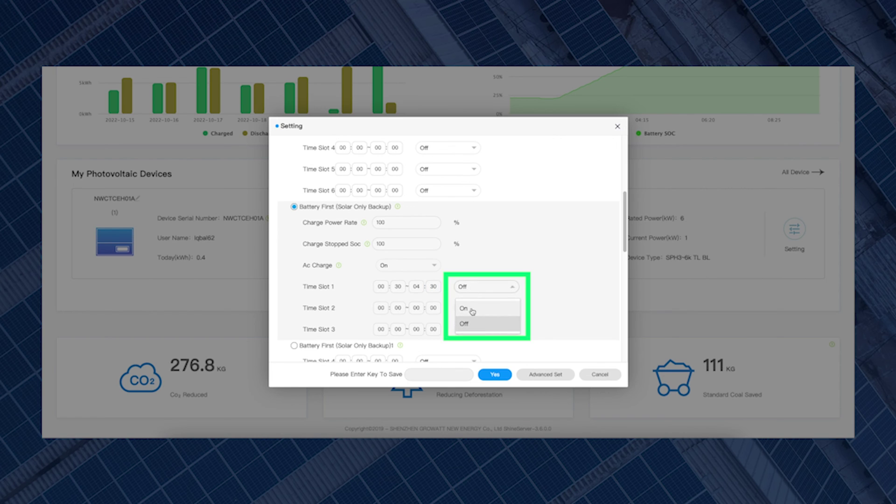
pyautogui.click(471, 310)
pyautogui.click(447, 380)
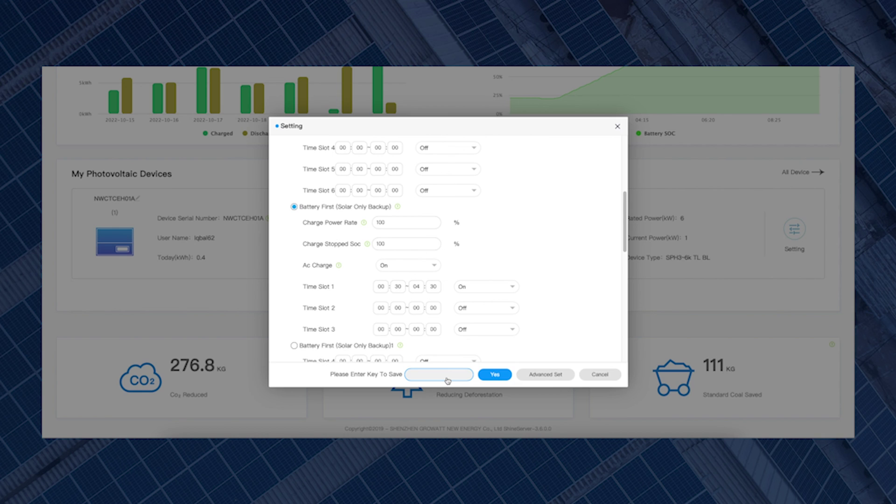
# - Enter the save key, save the settings, acknowledge success and close the Setting dialog
pyautogui.write('grow')
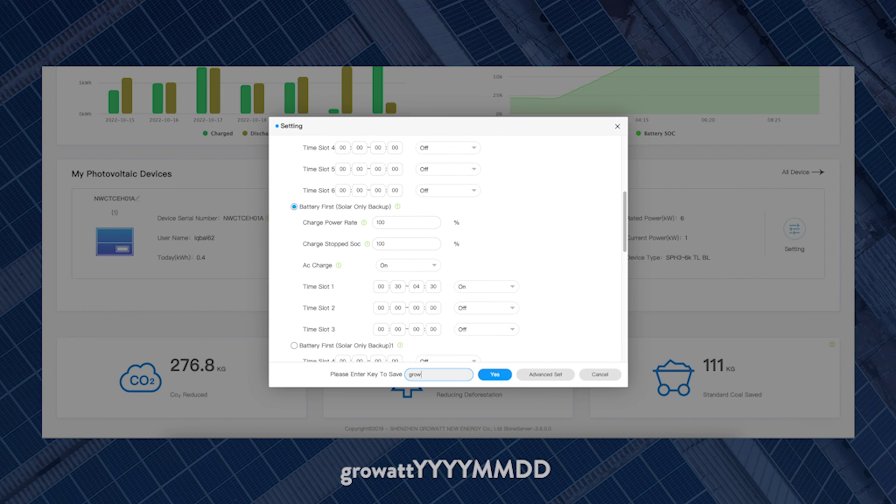
pyautogui.write('att2022')
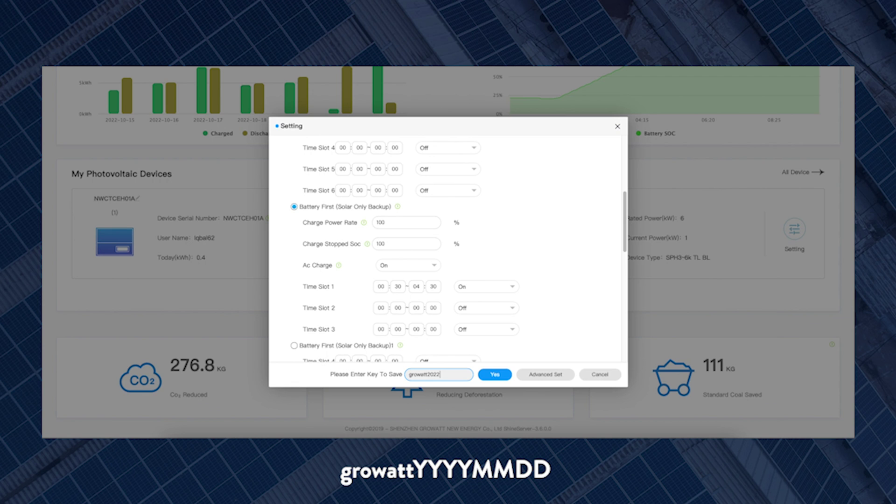
pyautogui.write('1021')
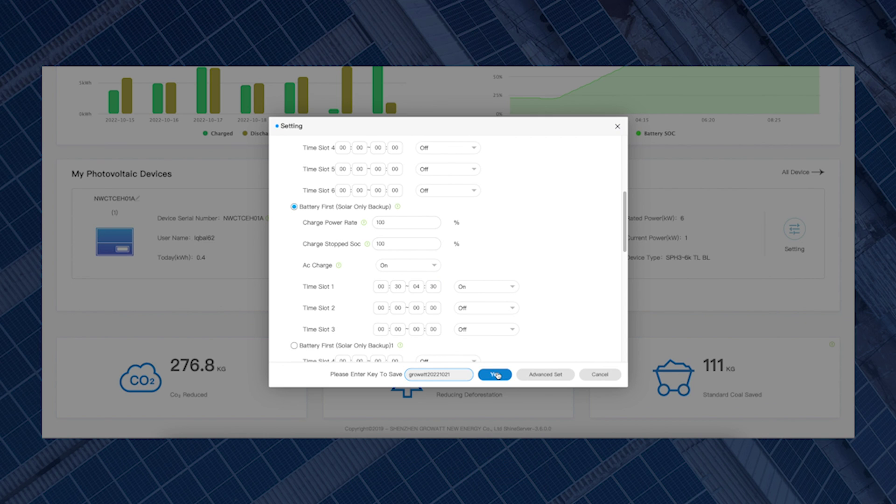
pyautogui.click(496, 375)
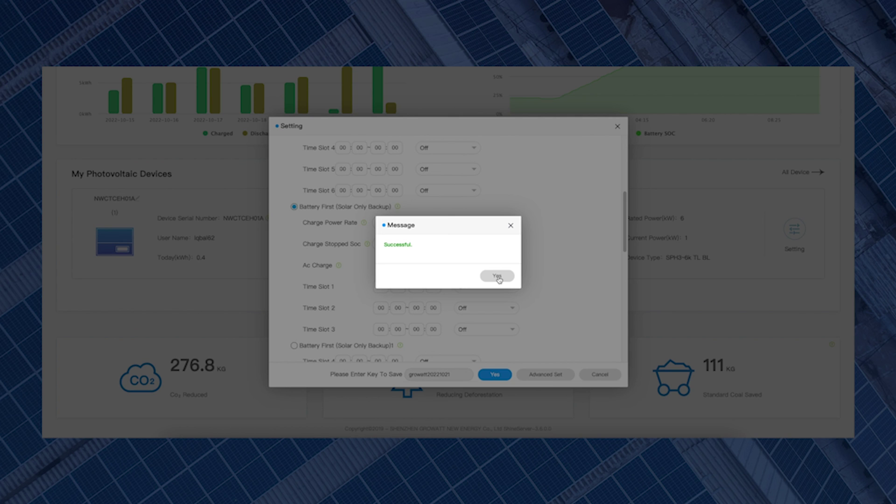
pyautogui.click(498, 277)
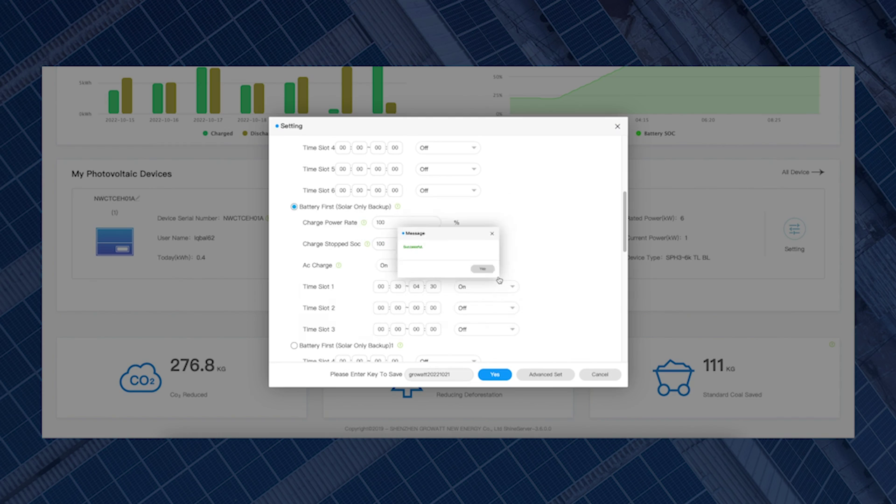
pyautogui.click(600, 374)
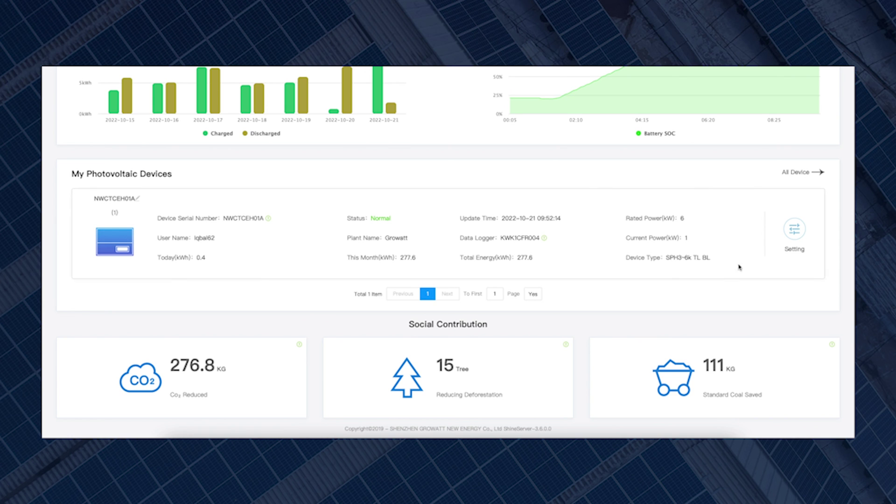
pyautogui.click(795, 235)
pyautogui.click(453, 309)
pyautogui.click(475, 339)
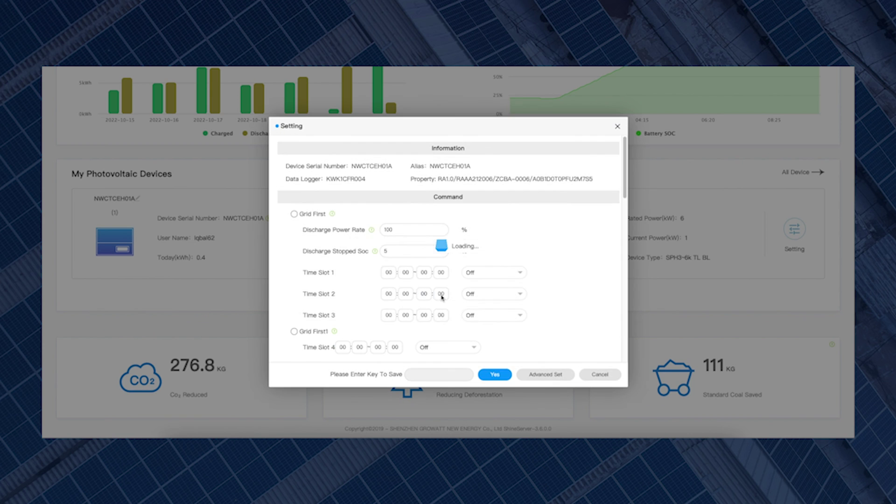
pyautogui.scroll(-3, 413, 267)
pyautogui.scroll(-5, 415, 266)
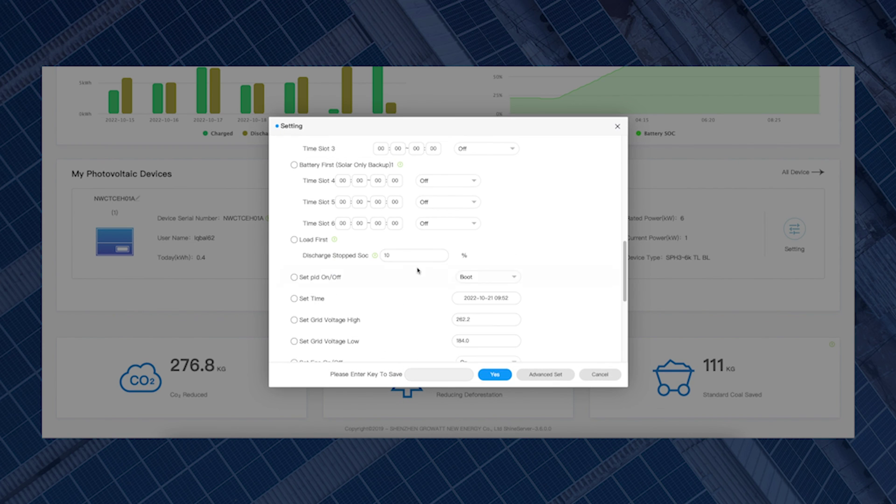
pyautogui.scroll(2, 396, 272)
pyautogui.scroll(3, 340, 221)
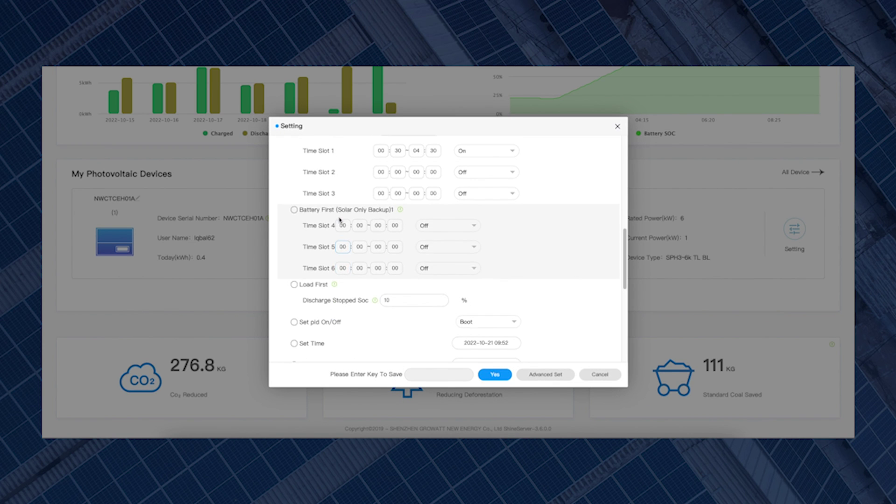
pyautogui.scroll(3, 329, 169)
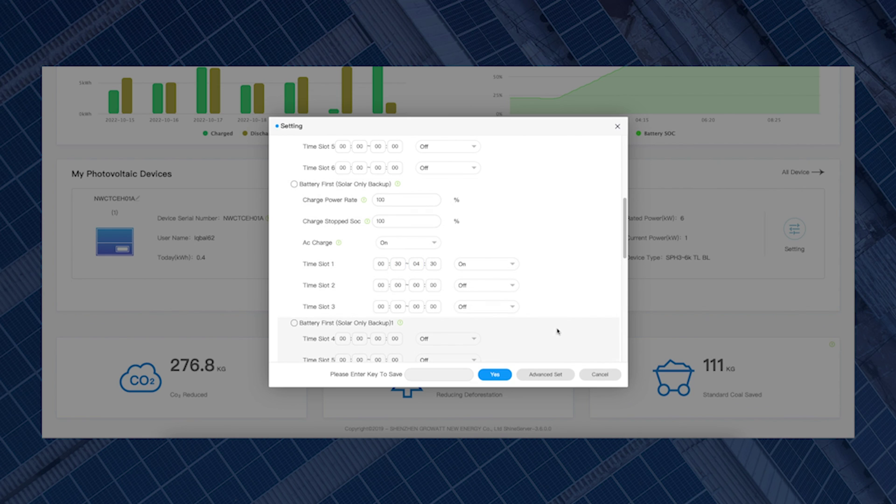
pyautogui.click(592, 376)
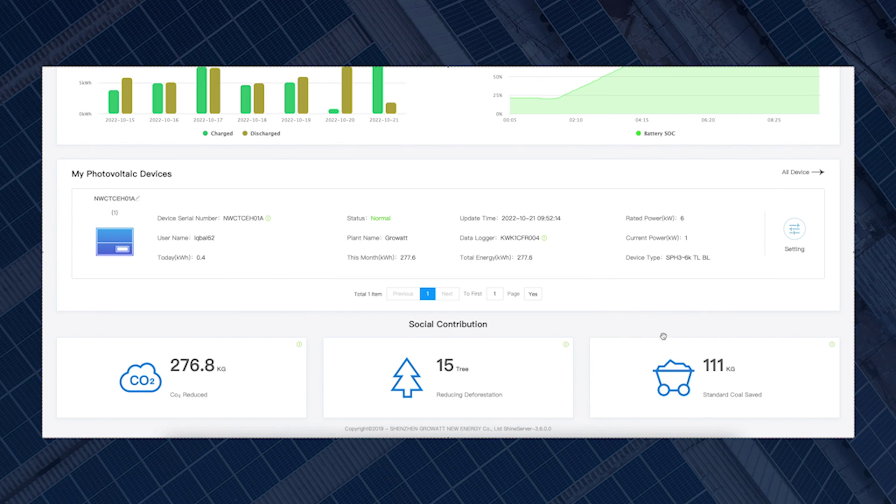
pyautogui.press('super+shift+5')
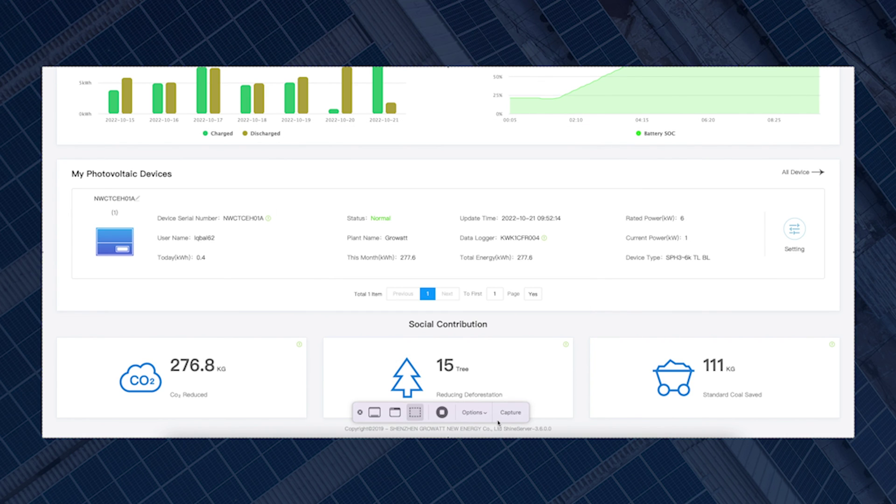